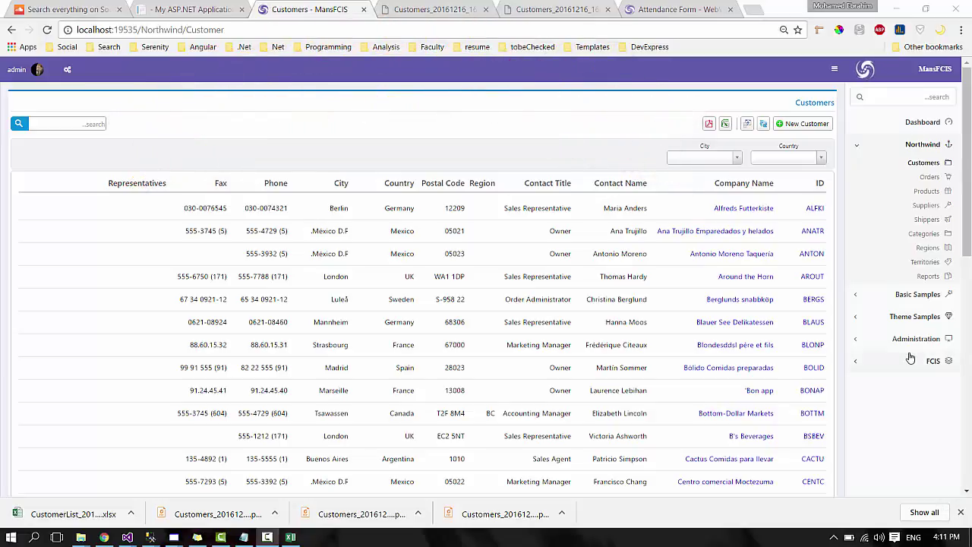
Open the admin account in the administration area's user management and examine its granted permissions.
{"action": "left_click", "coordinate": [889, 339]}
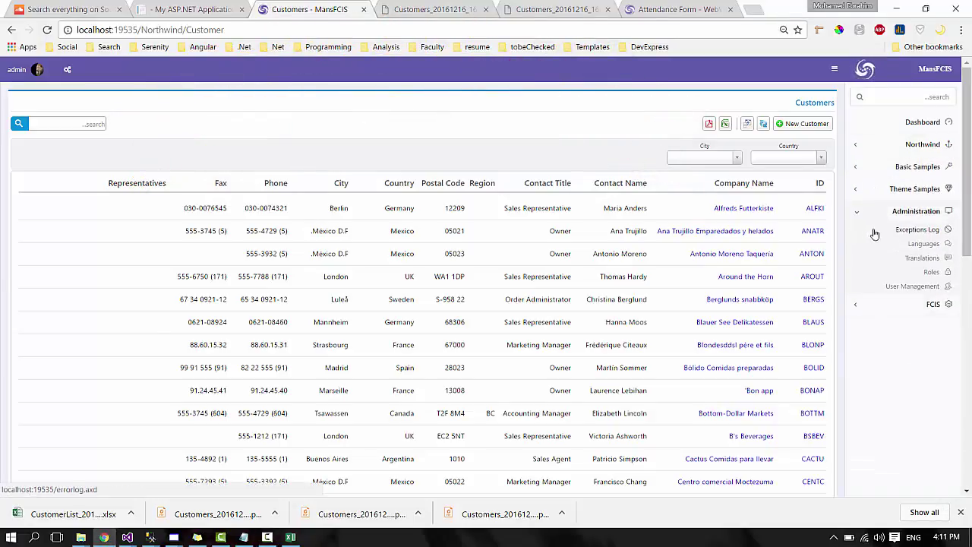
{"action": "left_click", "coordinate": [912, 282]}
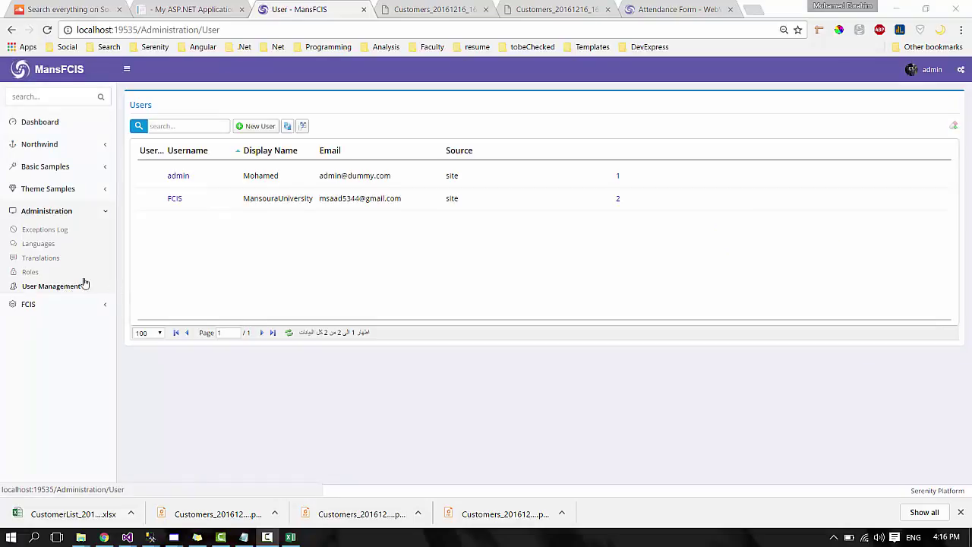
{"action": "left_click", "coordinate": [44, 290]}
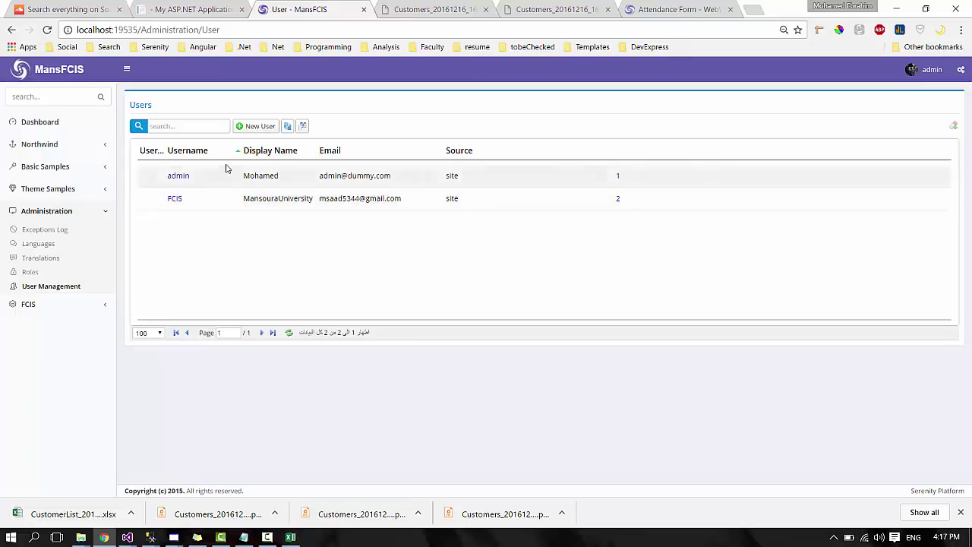
{"action": "left_click", "coordinate": [179, 178]}
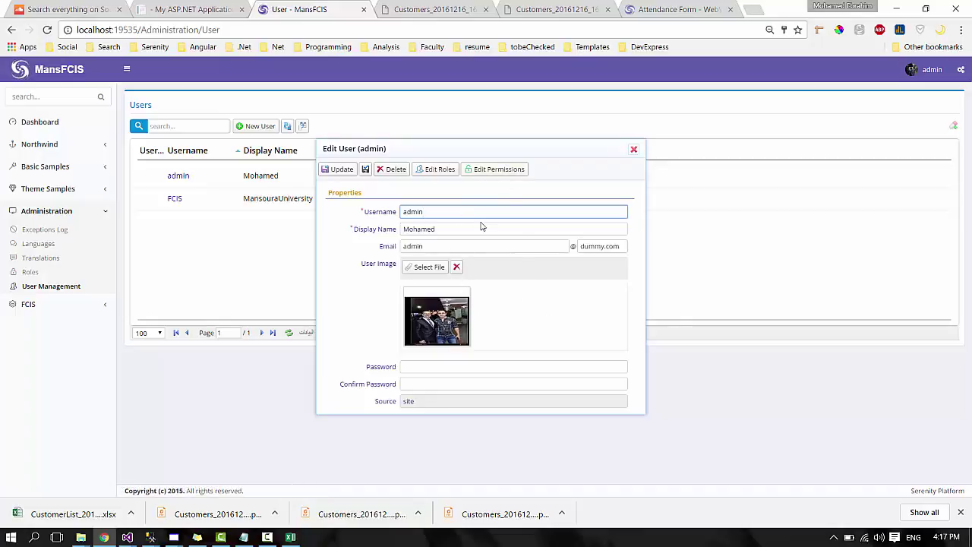
{"action": "left_click", "coordinate": [505, 172]}
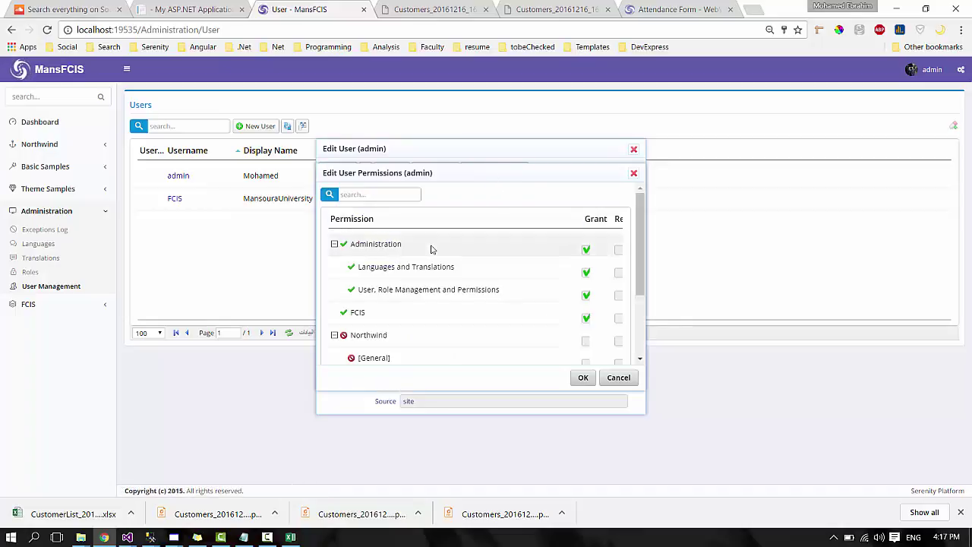
{"action": "scroll", "coordinate": [527, 292], "scroll_direction": "down", "scroll_amount": 1}
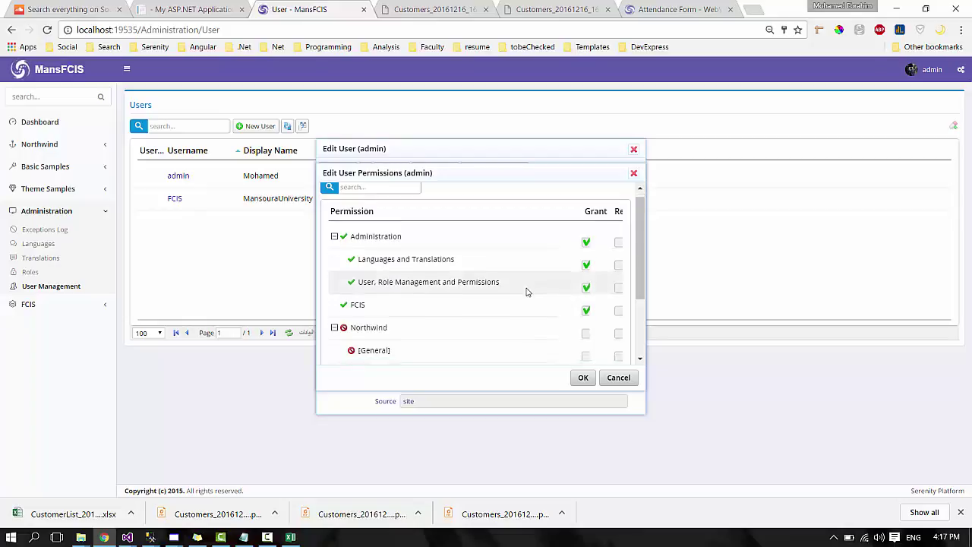
{"action": "scroll", "coordinate": [525, 291], "scroll_direction": "down", "scroll_amount": 3}
{"action": "scroll", "coordinate": [547, 275], "scroll_direction": "up", "scroll_amount": 3}
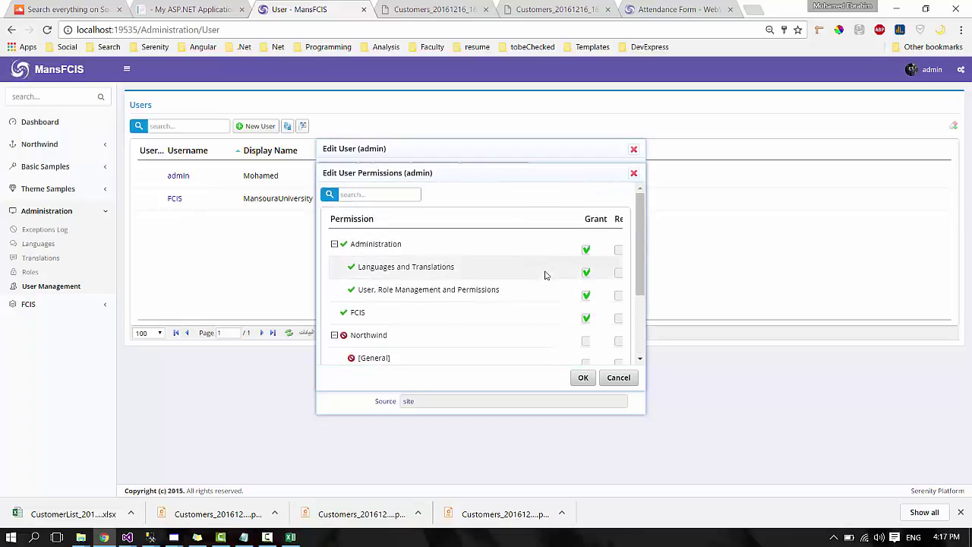
{"action": "left_click", "coordinate": [634, 174]}
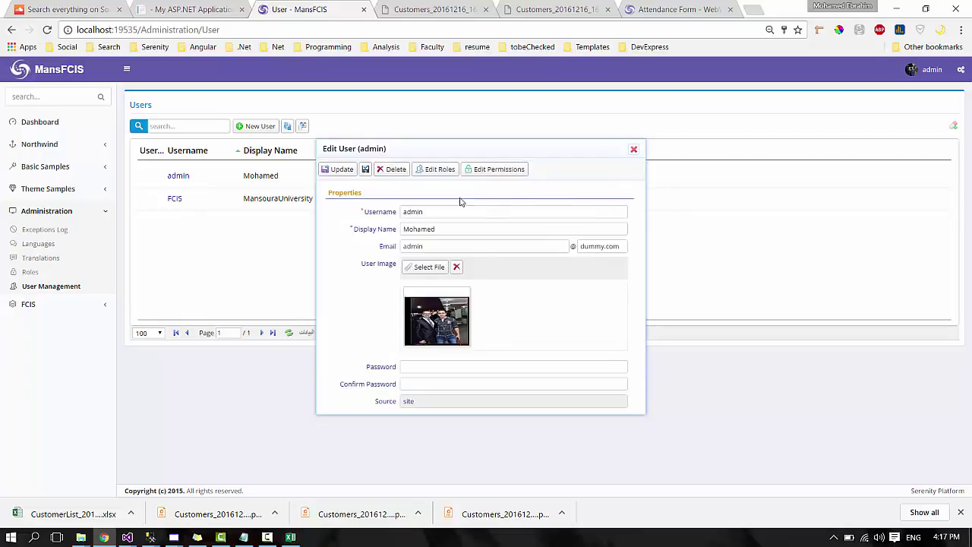
View the role assignments of the admin account and close its editor.
{"action": "left_click", "coordinate": [429, 174]}
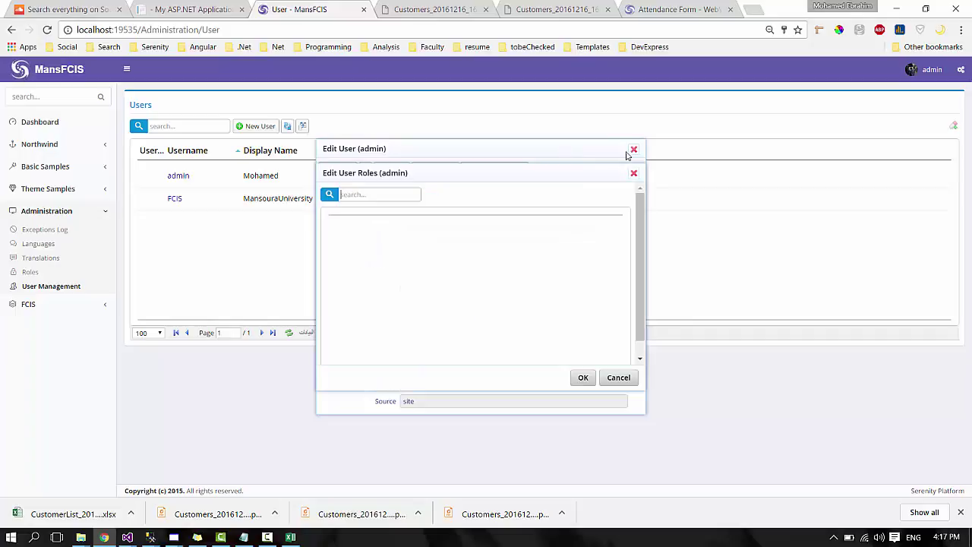
{"action": "left_click", "coordinate": [635, 170]}
{"action": "left_click", "coordinate": [633, 151]}
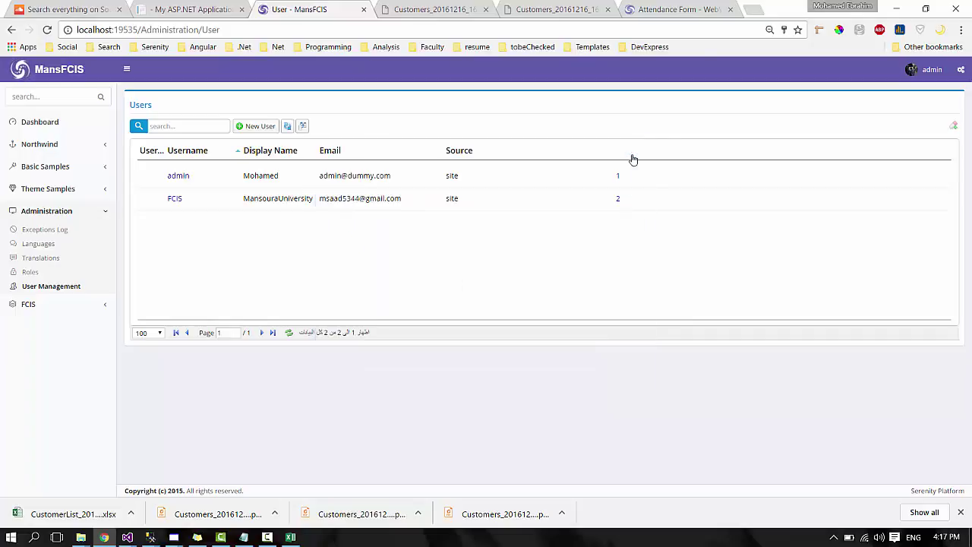
Create a new role named SuperAdmin in the administration area's roles list.
{"action": "left_click", "coordinate": [57, 272]}
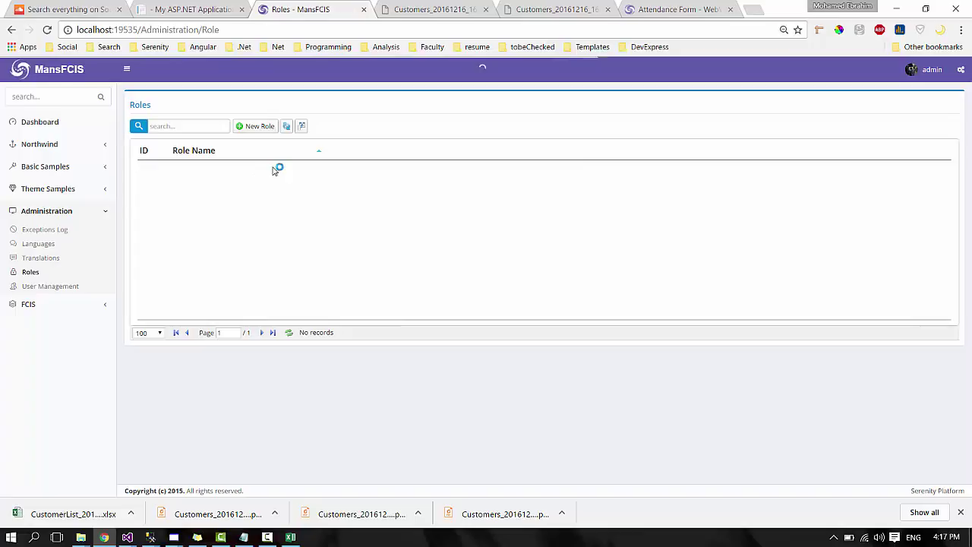
{"action": "left_click", "coordinate": [263, 130]}
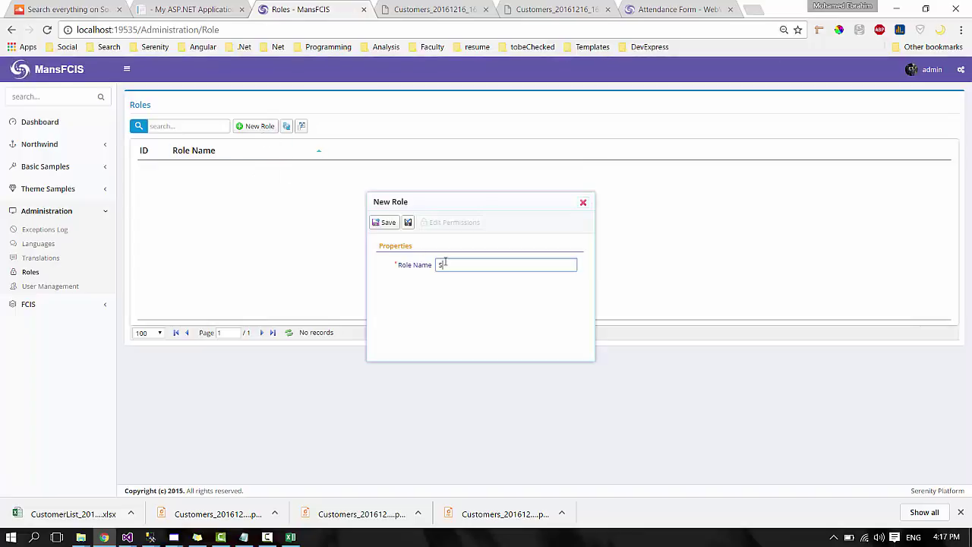
{"action": "type", "text": "SuperAdmin"}
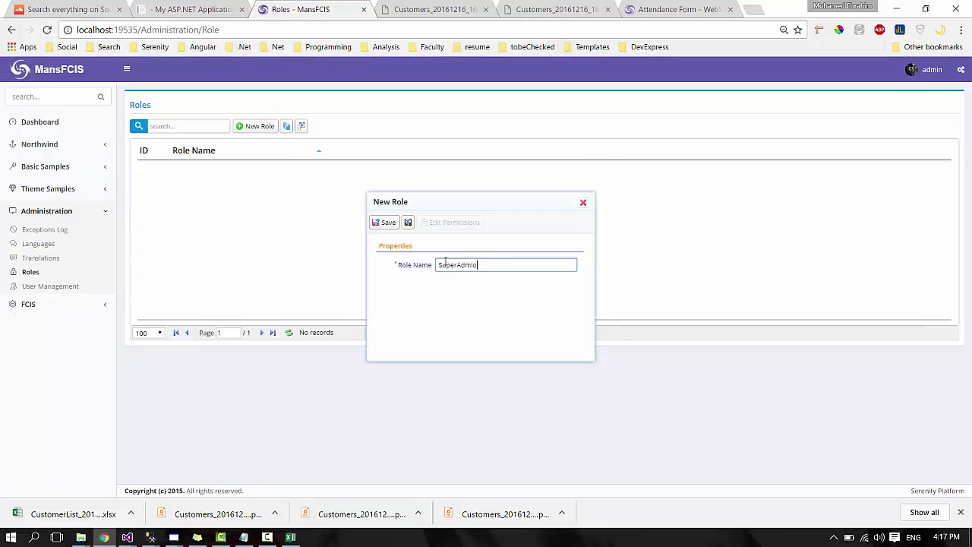
{"action": "left_click", "coordinate": [379, 223]}
Add two more roles named Admin and User.
{"action": "left_click", "coordinate": [260, 127]}
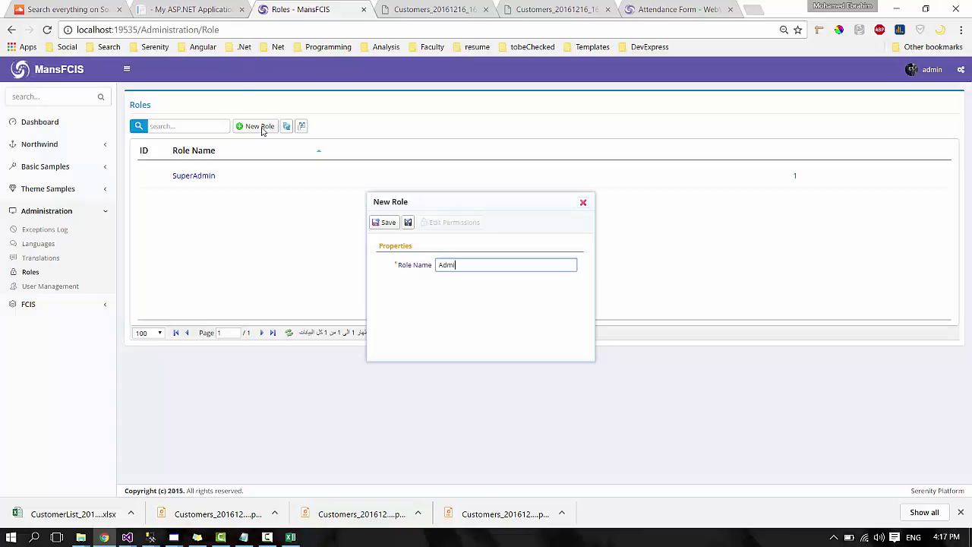
{"action": "left_click", "coordinate": [384, 223]}
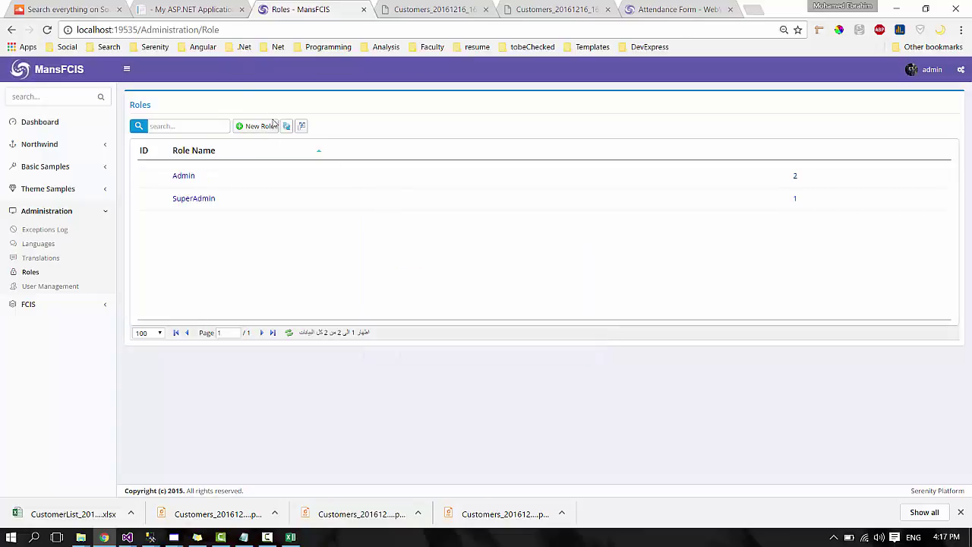
{"action": "left_click", "coordinate": [259, 127]}
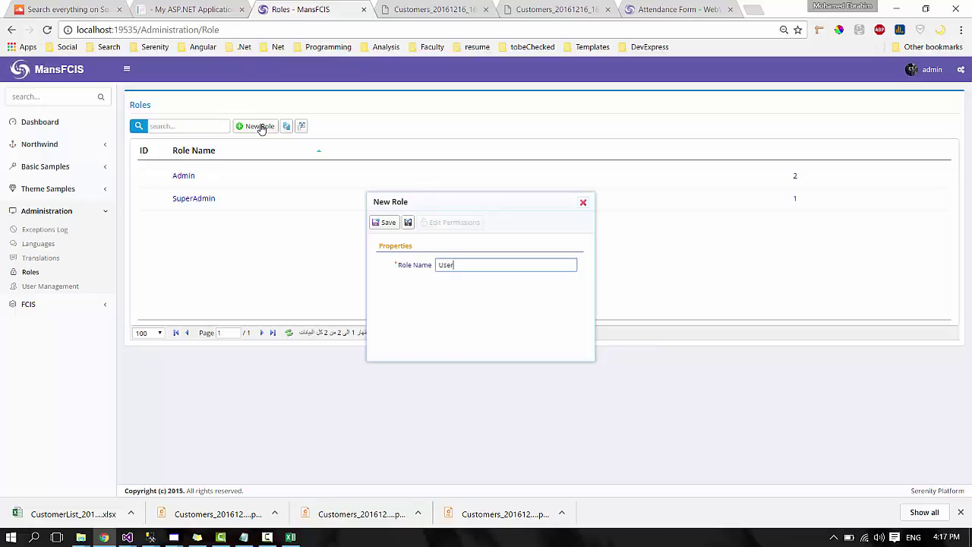
{"action": "left_click", "coordinate": [384, 224]}
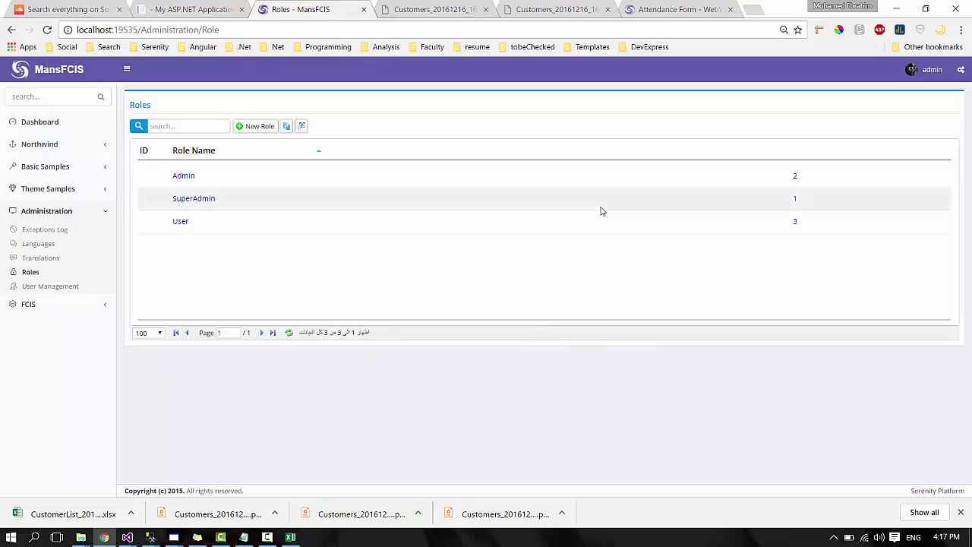
Try toggling the SuperAdmin and Admin roles for the admin account, and cancel the role assignment.
{"action": "left_click", "coordinate": [44, 286]}
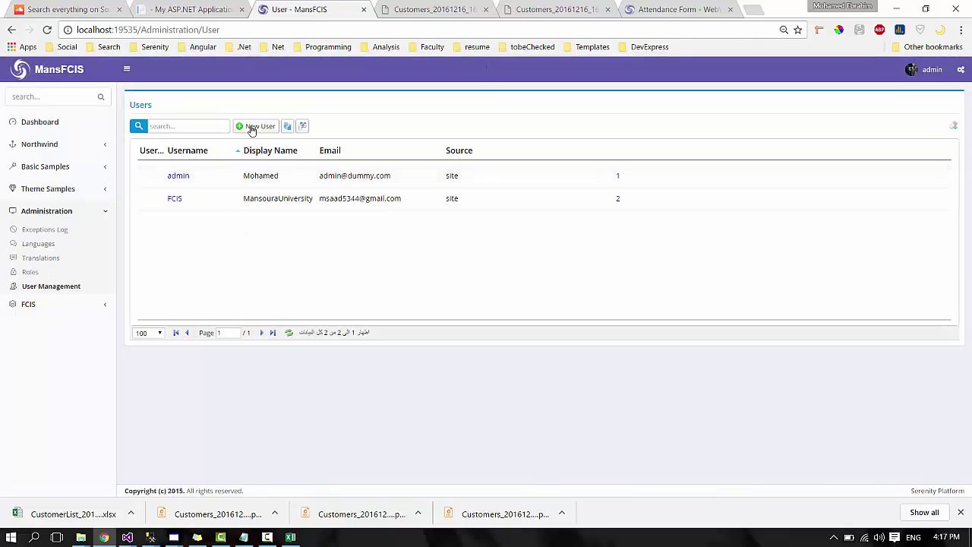
{"action": "left_click", "coordinate": [178, 177]}
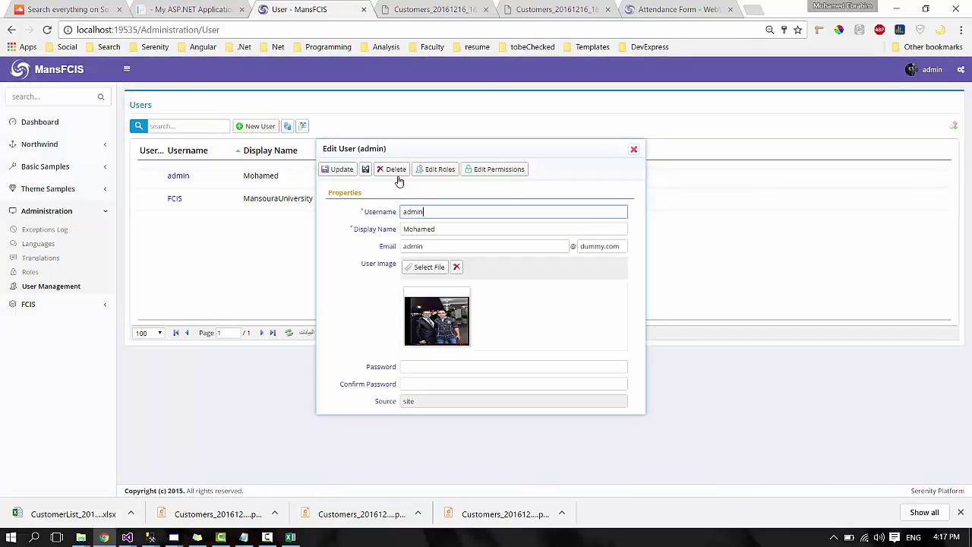
{"action": "left_click", "coordinate": [441, 173]}
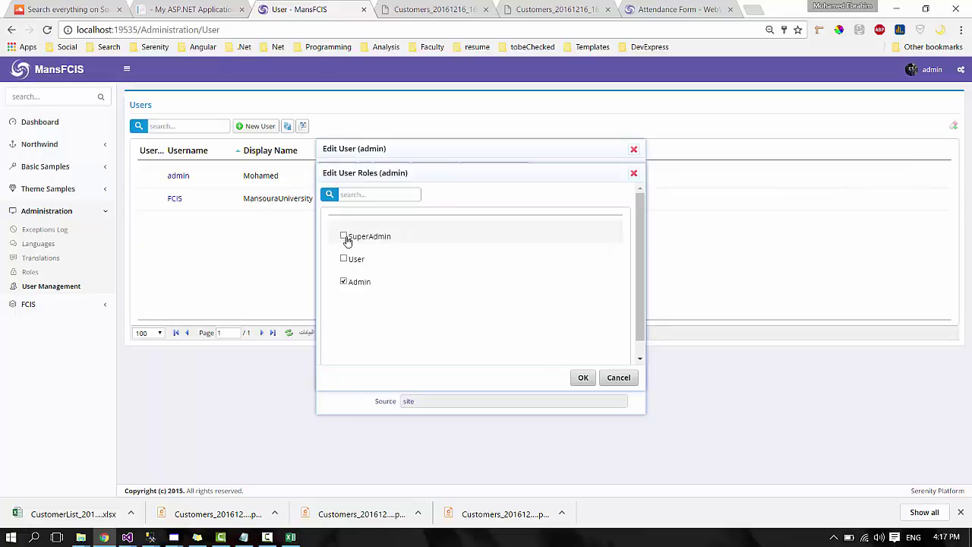
{"action": "left_click", "coordinate": [345, 237]}
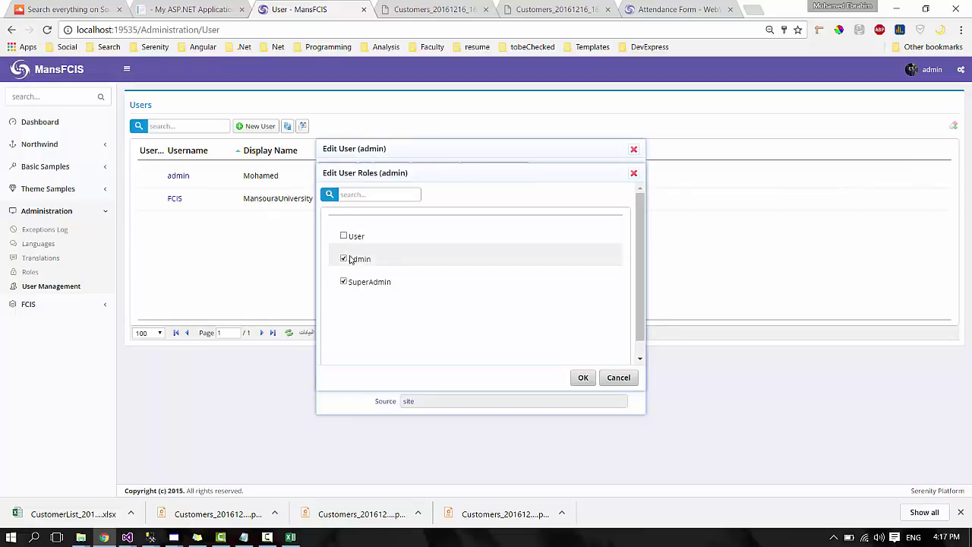
{"action": "left_click", "coordinate": [344, 281]}
{"action": "left_click", "coordinate": [344, 261]}
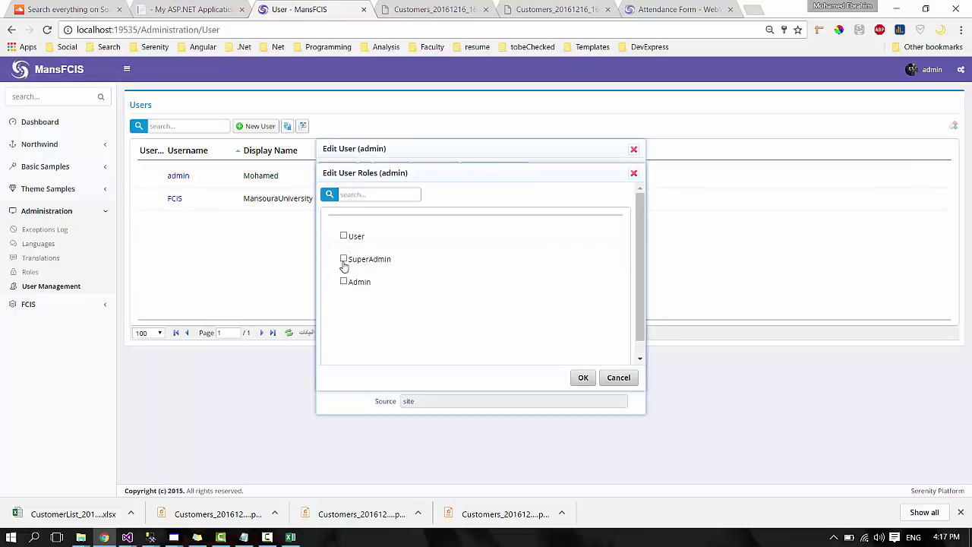
{"action": "left_click", "coordinate": [619, 377]}
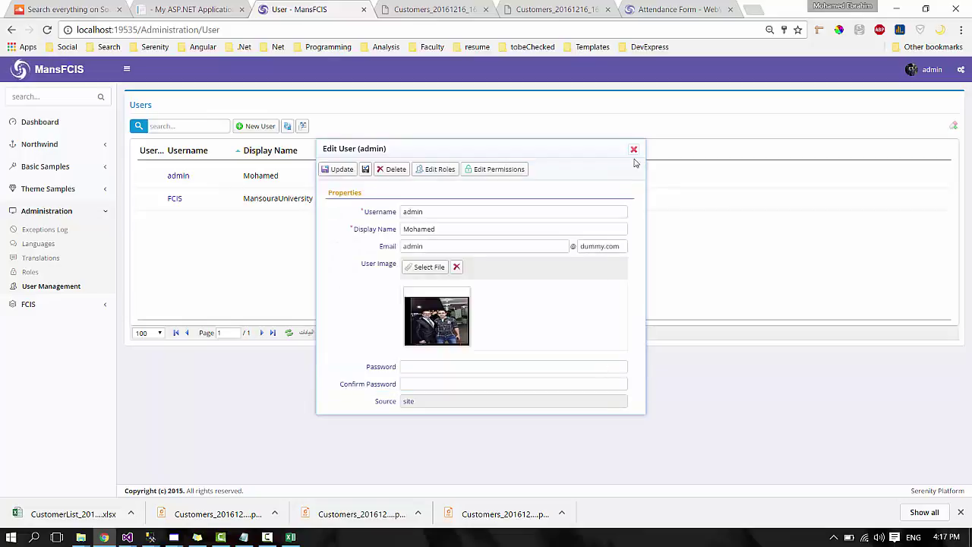
{"action": "left_click", "coordinate": [634, 150]}
Switch to the Kelza ERP attendance form and change its interface language to English.
{"action": "left_click", "coordinate": [920, 70]}
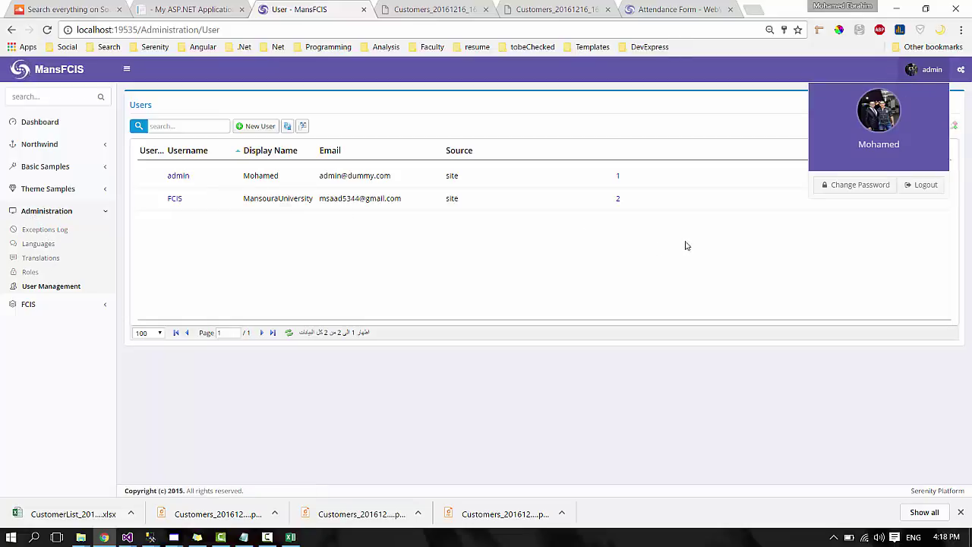
{"action": "left_click", "coordinate": [669, 9]}
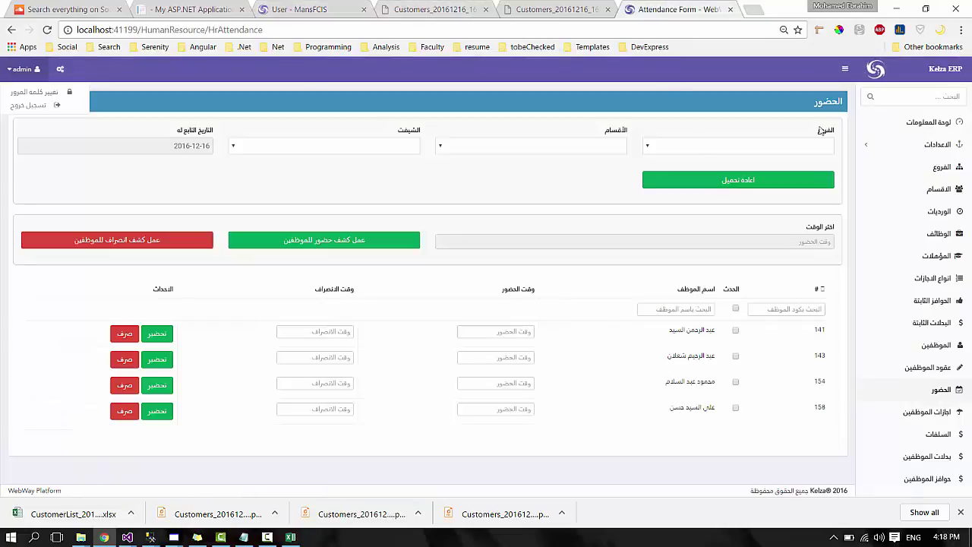
{"action": "left_click", "coordinate": [60, 70]}
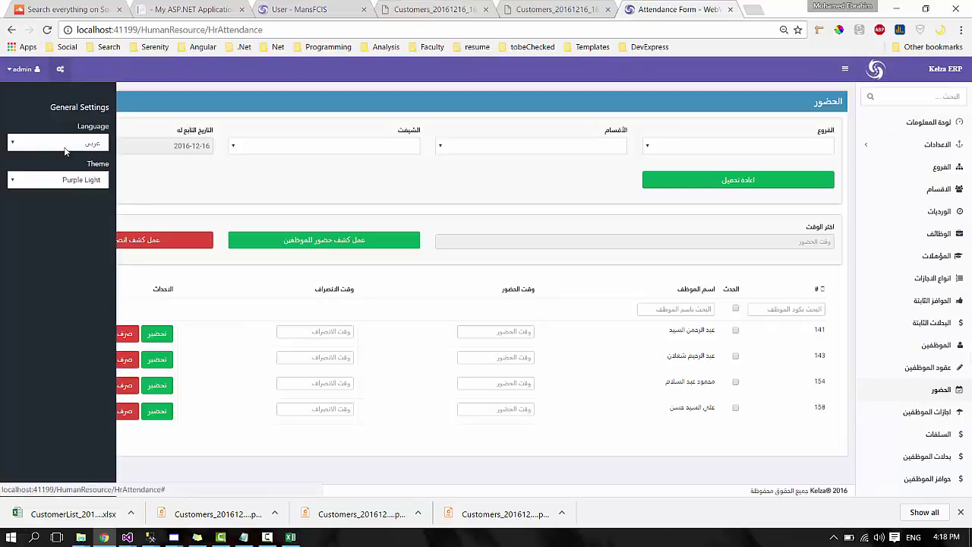
{"action": "left_click", "coordinate": [64, 147]}
{"action": "left_click", "coordinate": [63, 157]}
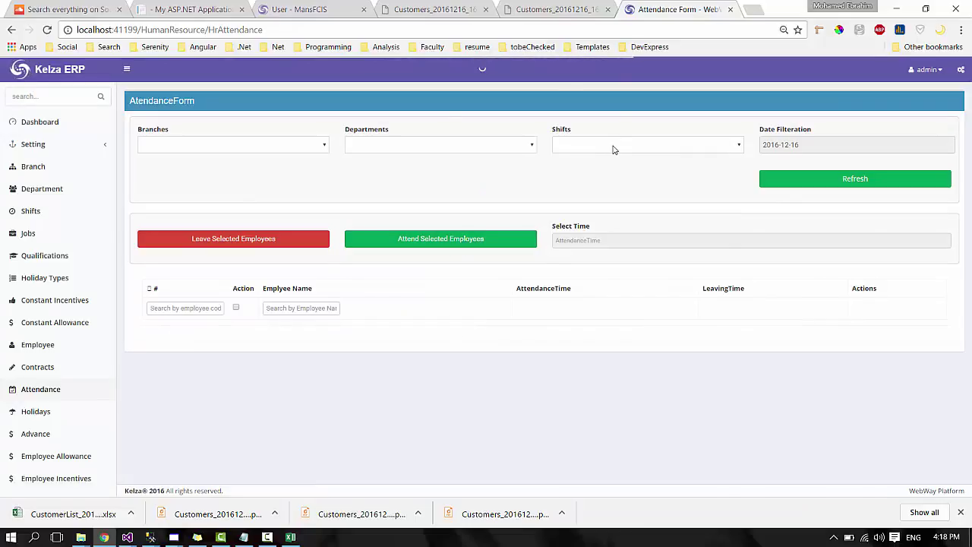
Return to the MansFCIS users page and change the site's language to the right-to-left one.
{"action": "left_click", "coordinate": [286, 7]}
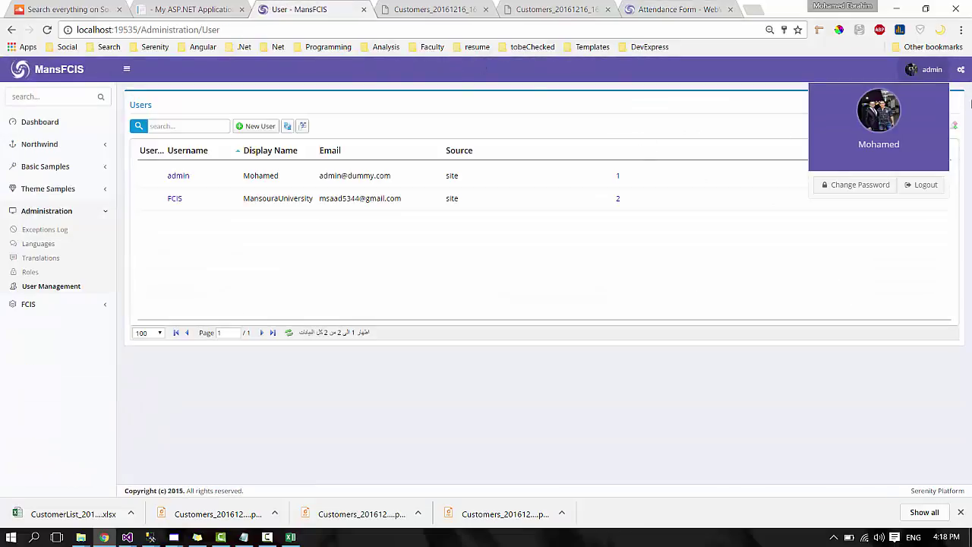
{"action": "left_click", "coordinate": [961, 69]}
{"action": "left_click", "coordinate": [927, 143]}
{"action": "left_click", "coordinate": [916, 157]}
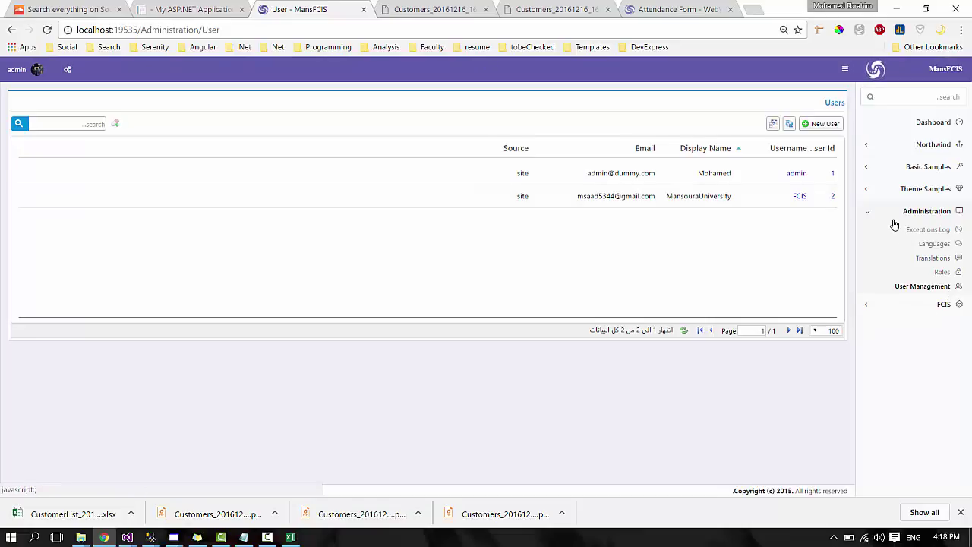
Open the Northwind orders list, followed by the customers list.
{"action": "left_click", "coordinate": [907, 152]}
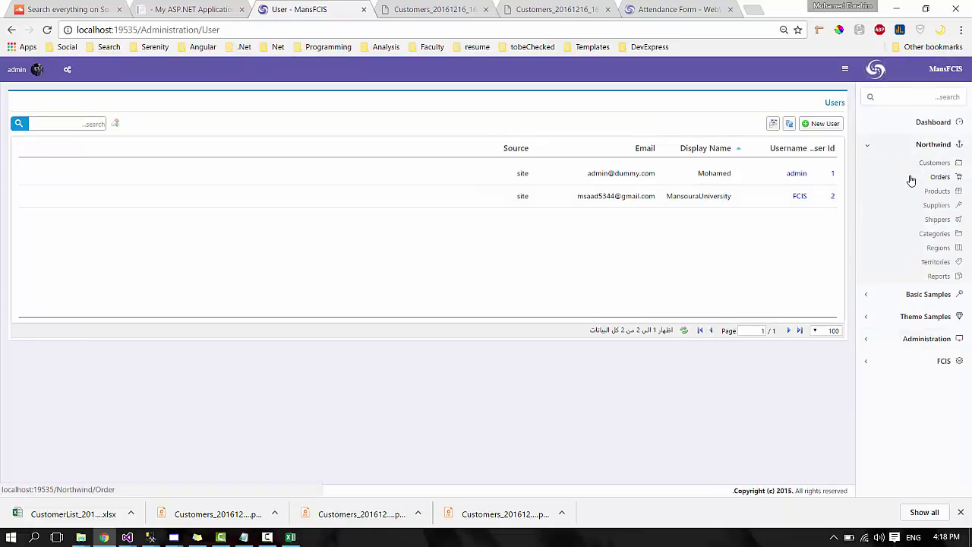
{"action": "left_click", "coordinate": [911, 176]}
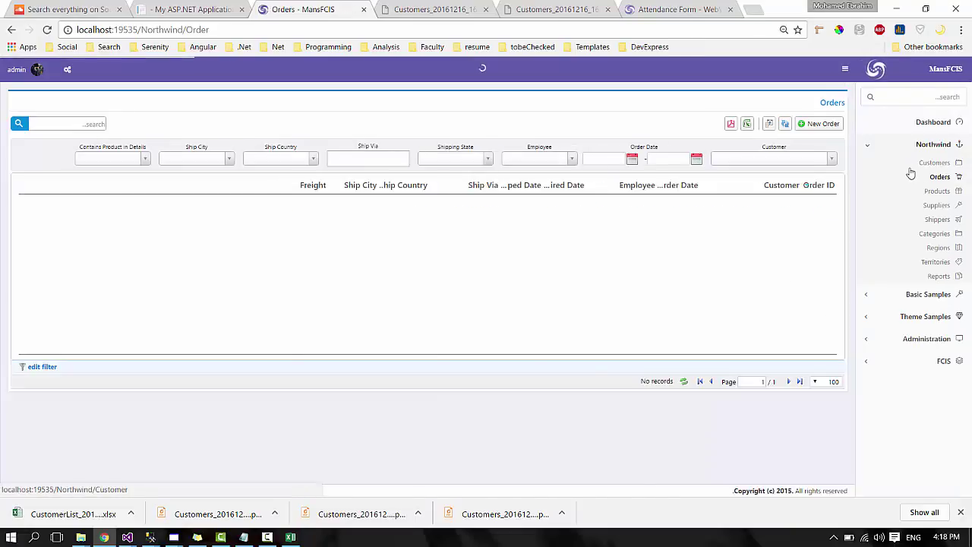
{"action": "left_click", "coordinate": [911, 172]}
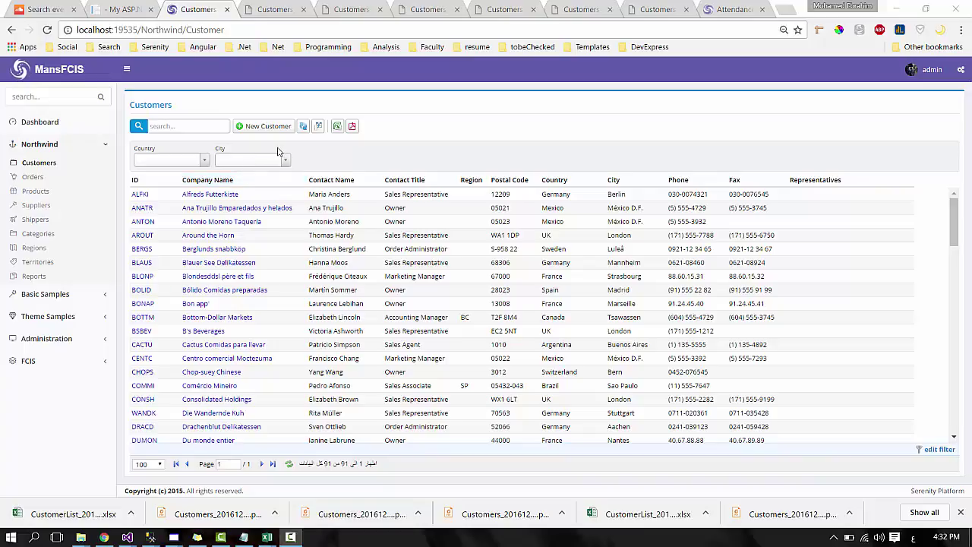
Filter the customers by country Belgium, export the list to PDF, and view the downloaded file before returning to the customers page.
{"action": "left_click", "coordinate": [184, 159]}
{"action": "left_click", "coordinate": [176, 215]}
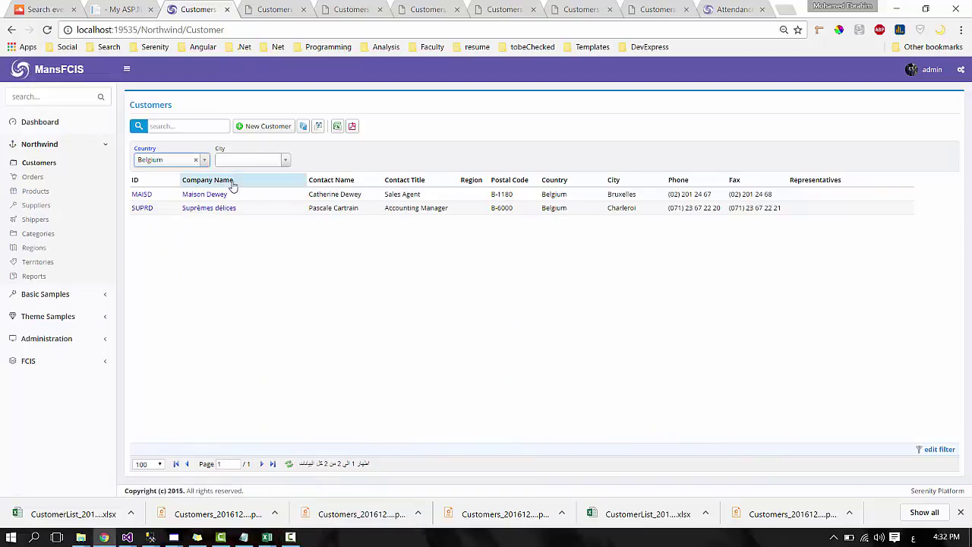
{"action": "left_click", "coordinate": [352, 129]}
{"action": "left_click", "coordinate": [73, 514]}
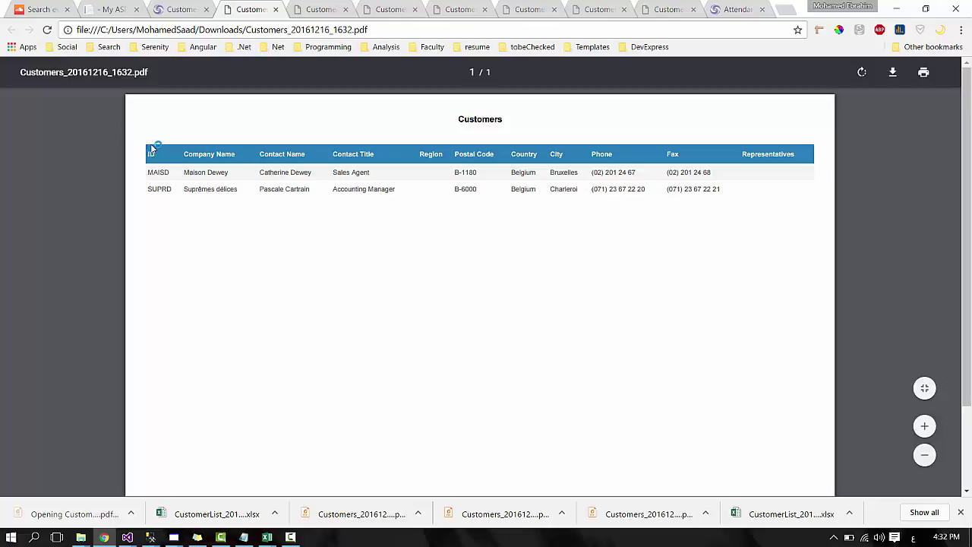
{"action": "key", "text": "ctrl+Page_Up"}
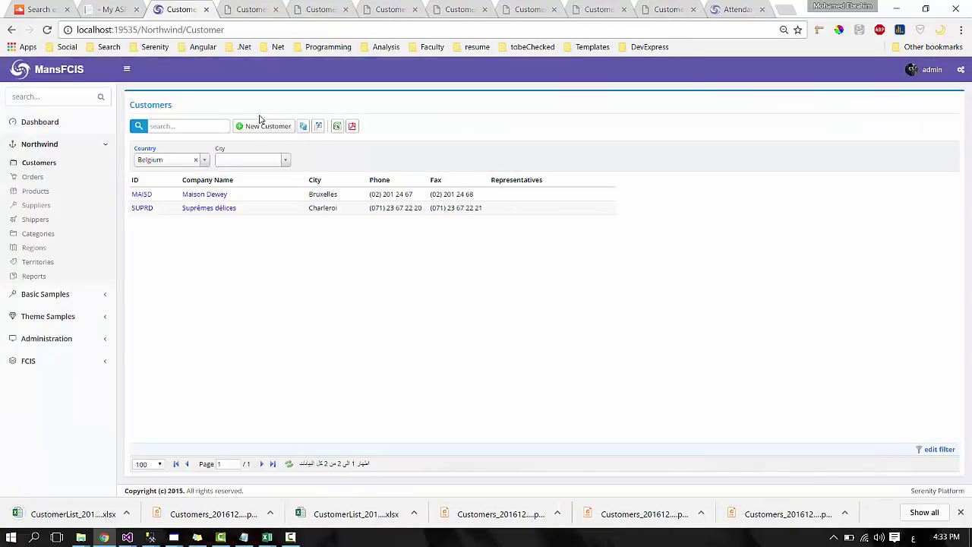
View the exported Belgium customer list in Excel, return to the customers page in the browser, and clear the country filter.
{"action": "left_click", "coordinate": [95, 509]}
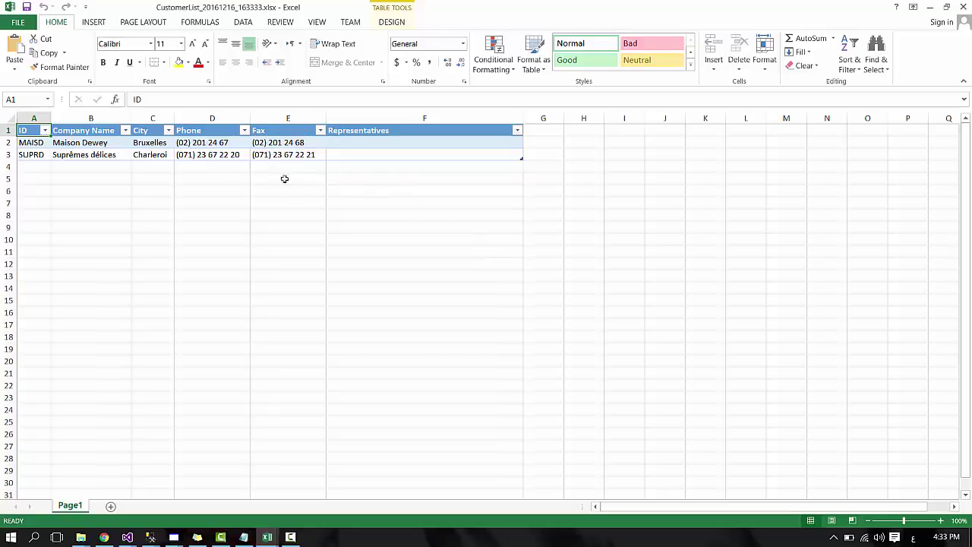
{"action": "key", "text": "alt+Tab"}
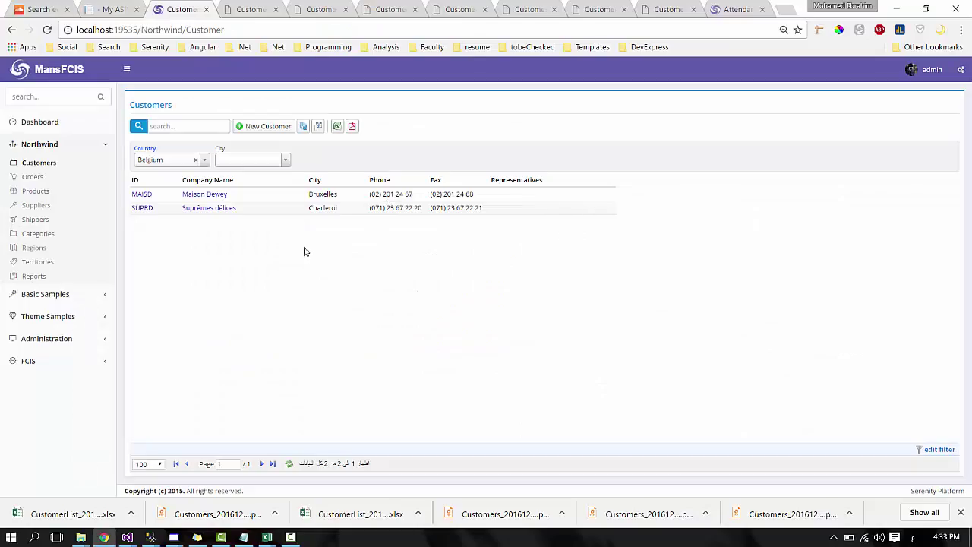
{"action": "left_click", "coordinate": [200, 160]}
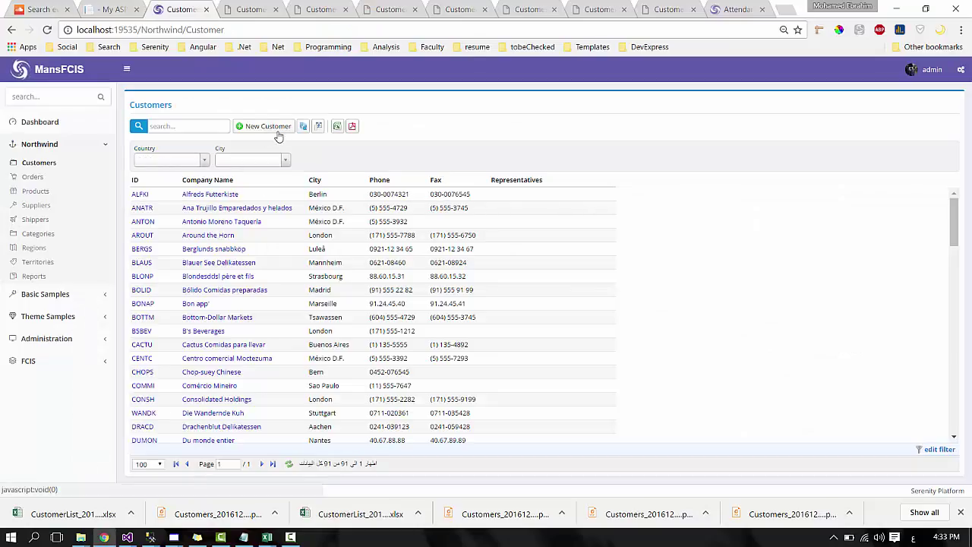
Add Contact Name, Region, Contact Title and Country after the ID column and Postal Code after Company Name in the customers grid.
{"action": "left_click", "coordinate": [319, 126]}
{"action": "left_click_drag", "start_coordinate": [515, 302], "coordinate": [437, 295]}
{"action": "left_click_drag", "start_coordinate": [524, 280], "coordinate": [425, 262]}
{"action": "left_click_drag", "start_coordinate": [524, 263], "coordinate": [425, 262]}
{"action": "left_click_drag", "start_coordinate": [524, 261], "coordinate": [426, 279]}
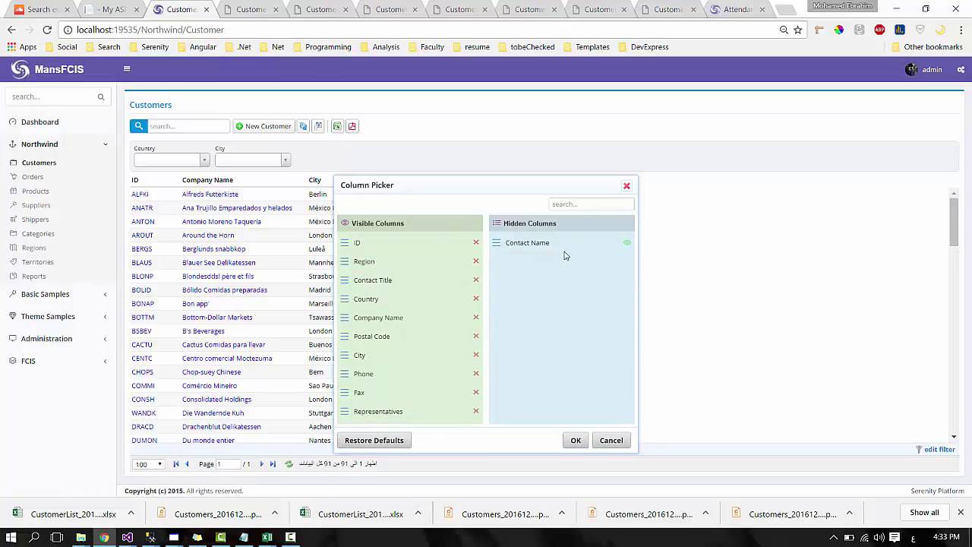
{"action": "left_click_drag", "start_coordinate": [547, 244], "coordinate": [374, 274]}
{"action": "left_click", "coordinate": [574, 458]}
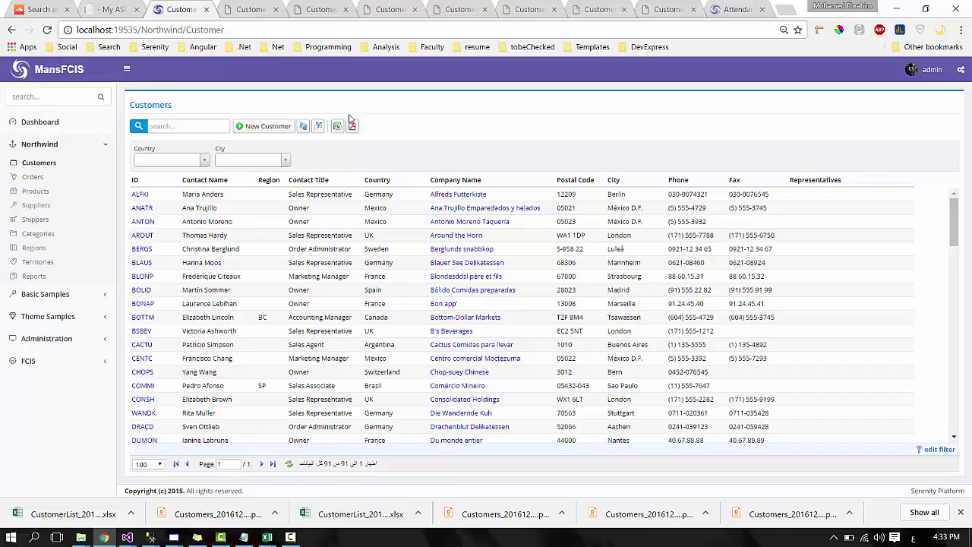
Export the full customers list with the added columns to PDF and look through the downloaded file.
{"action": "left_click", "coordinate": [352, 124]}
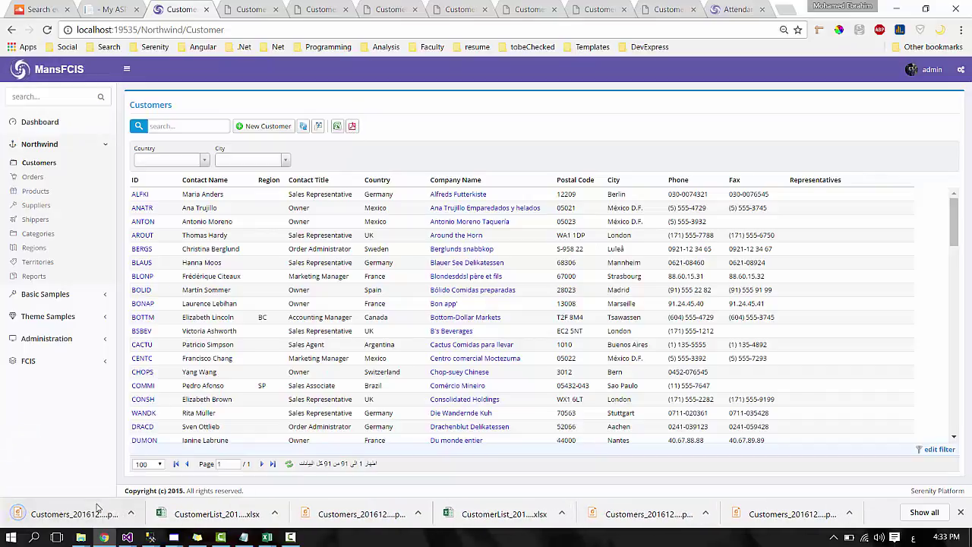
{"action": "left_click", "coordinate": [98, 508]}
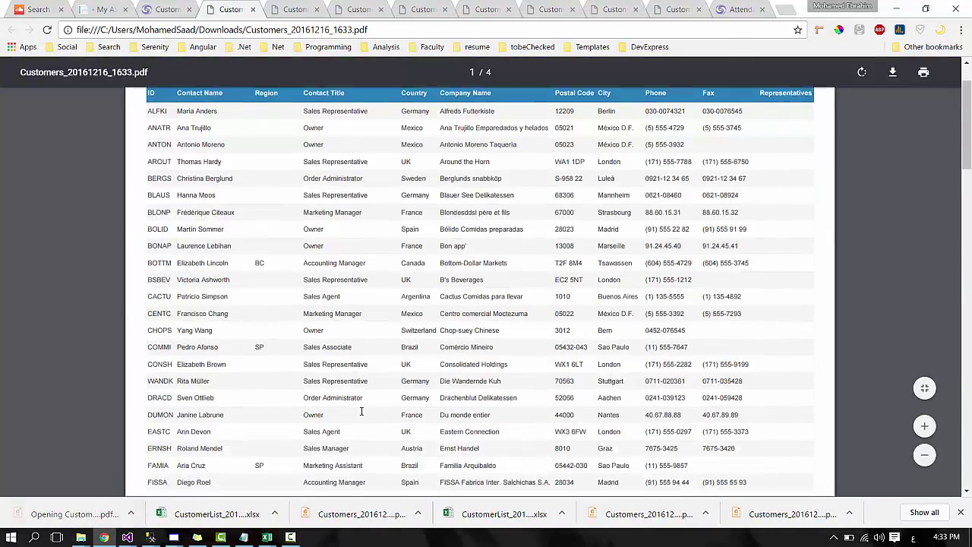
{"action": "scroll", "coordinate": [361, 411], "scroll_direction": "down", "scroll_amount": 20}
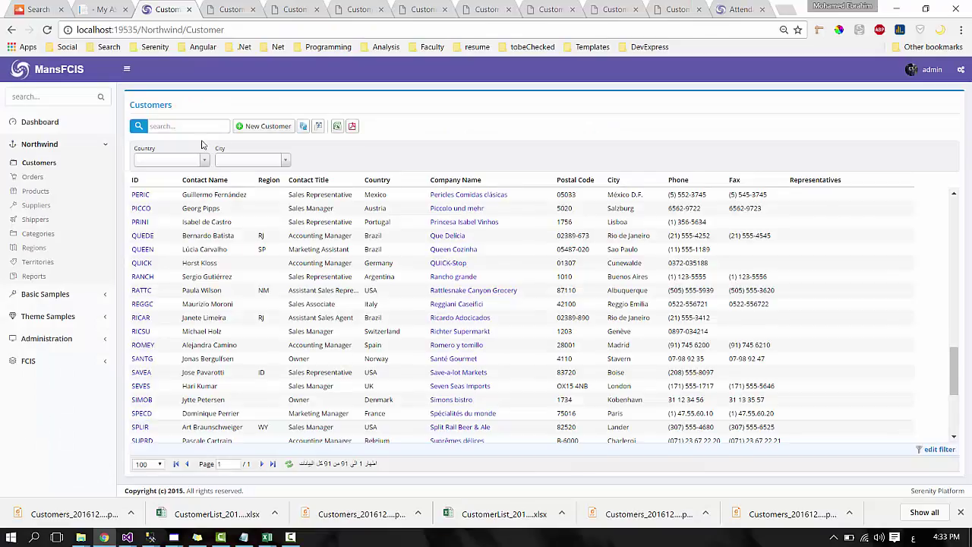
Filter the customers by country Brazil and city Resende.
{"action": "left_click", "coordinate": [194, 160]}
{"action": "left_click", "coordinate": [185, 216]}
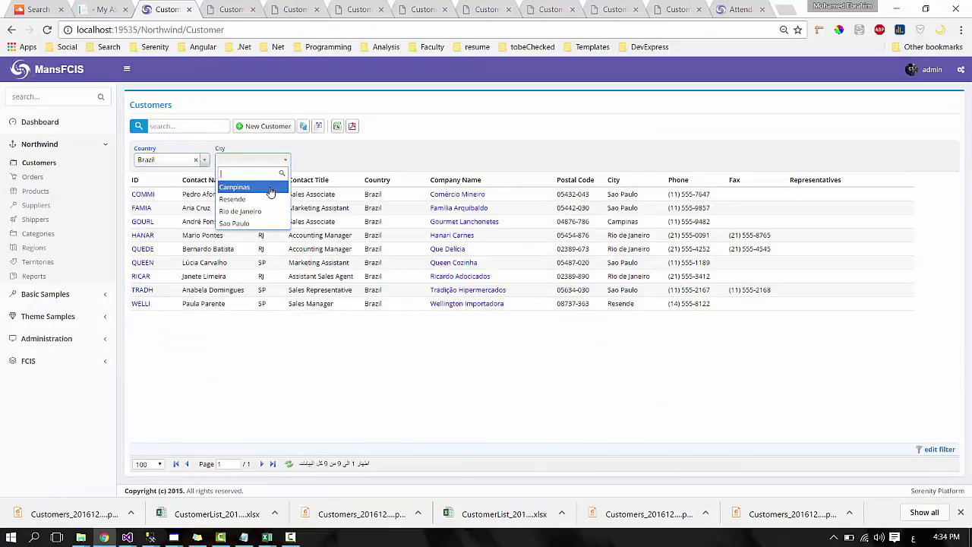
{"action": "left_click", "coordinate": [261, 200]}
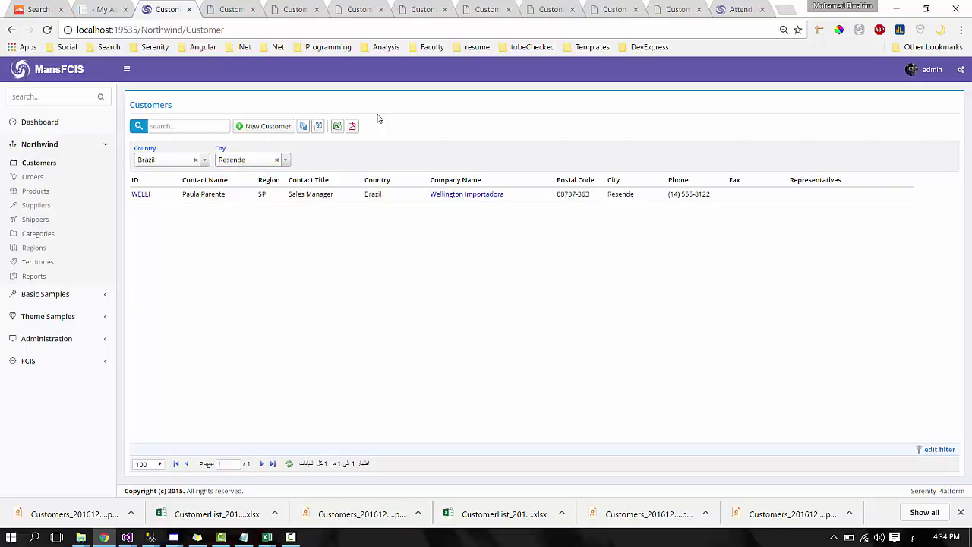
Open the Northwind products list and filter it by the categories Confections, Grains/Cereals and Meat/Poultry.
{"action": "left_click", "coordinate": [32, 191]}
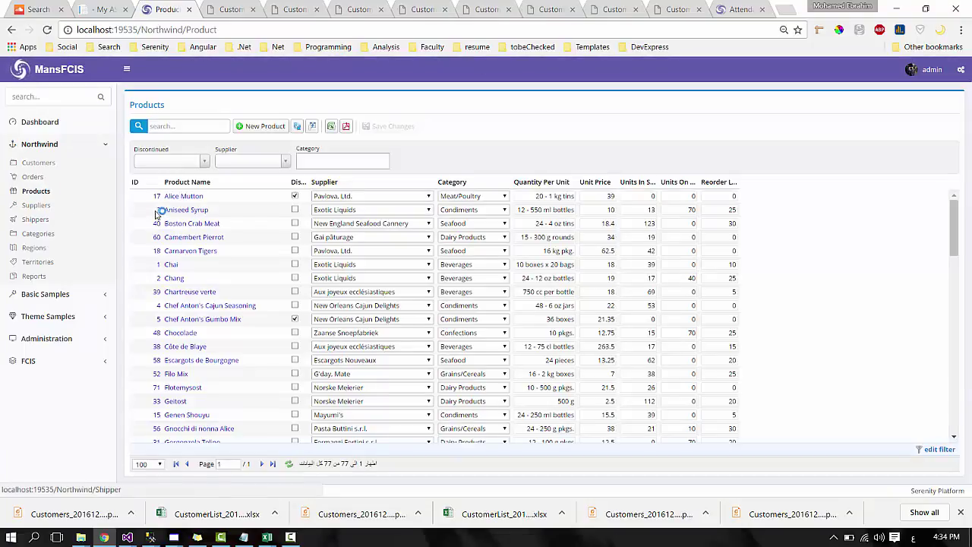
{"action": "left_click", "coordinate": [322, 162]}
{"action": "left_click", "coordinate": [327, 197]}
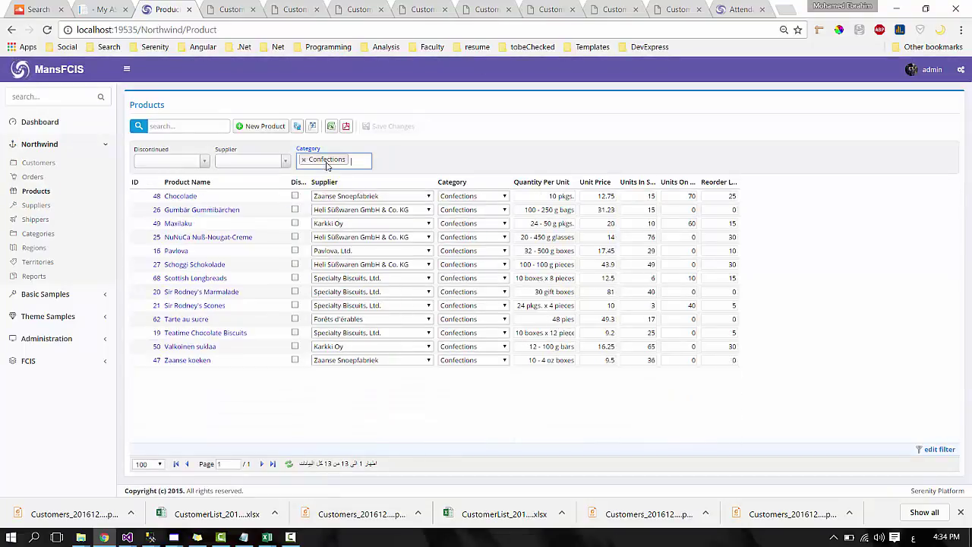
{"action": "left_click", "coordinate": [353, 162]}
{"action": "left_click", "coordinate": [365, 211]}
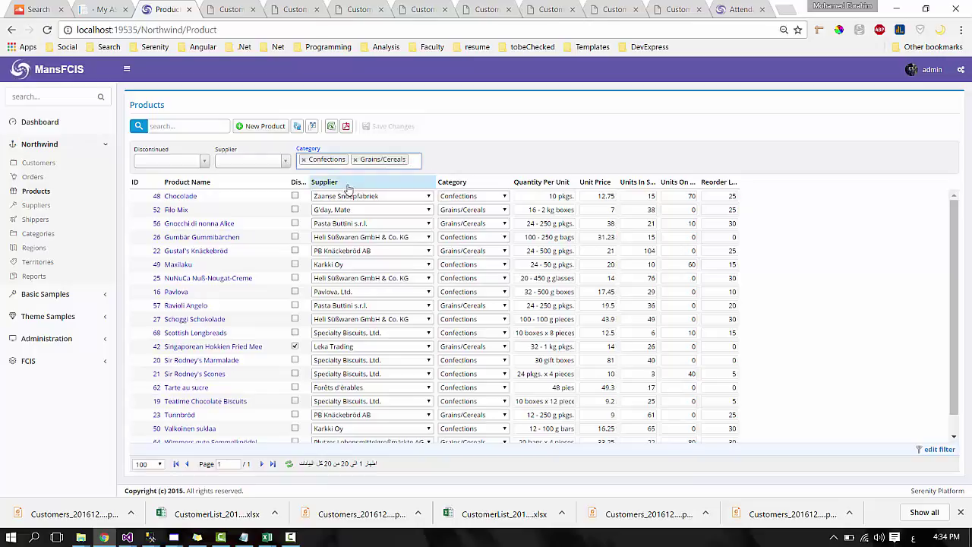
{"action": "left_click", "coordinate": [414, 159]}
{"action": "left_click", "coordinate": [393, 213]}
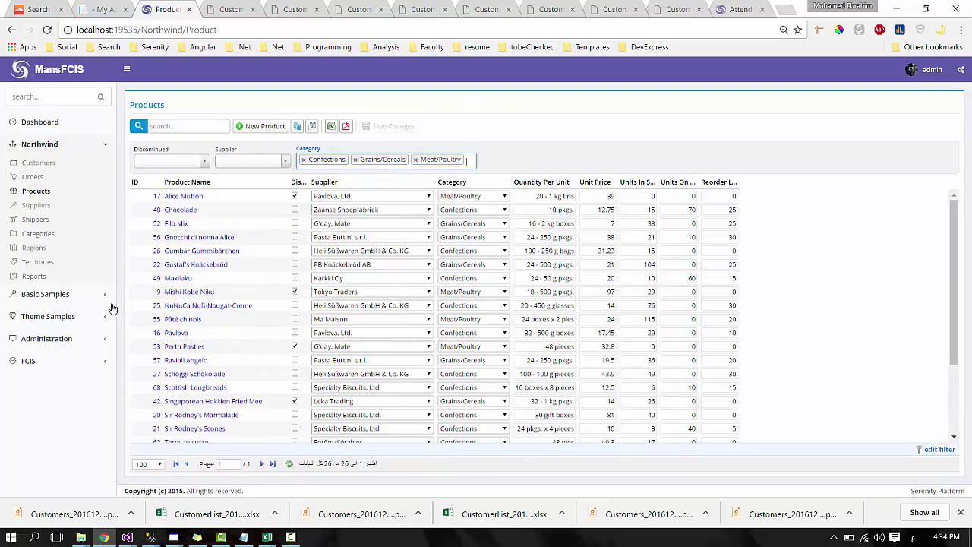
Open the Northwind suppliers page, followed by the reports page.
{"action": "left_click", "coordinate": [45, 207]}
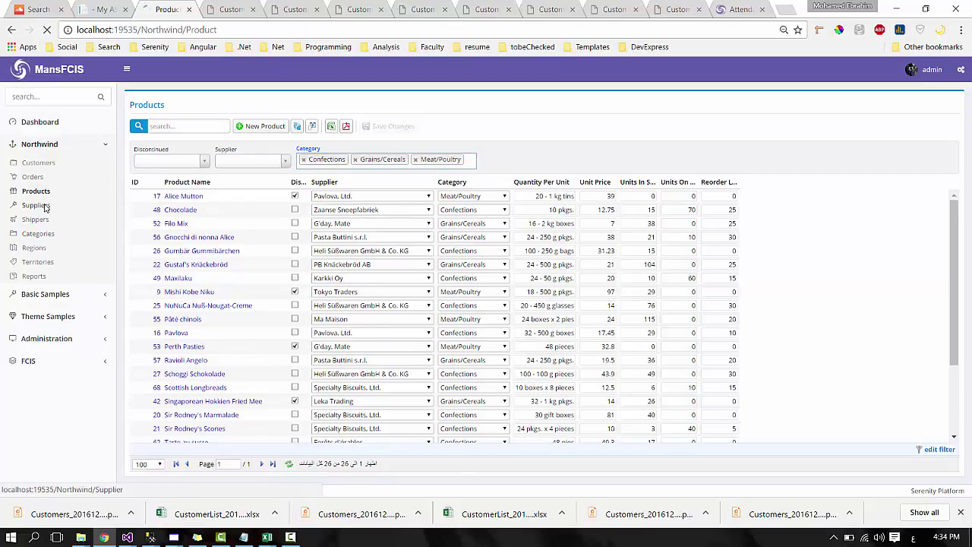
{"action": "left_click", "coordinate": [47, 277]}
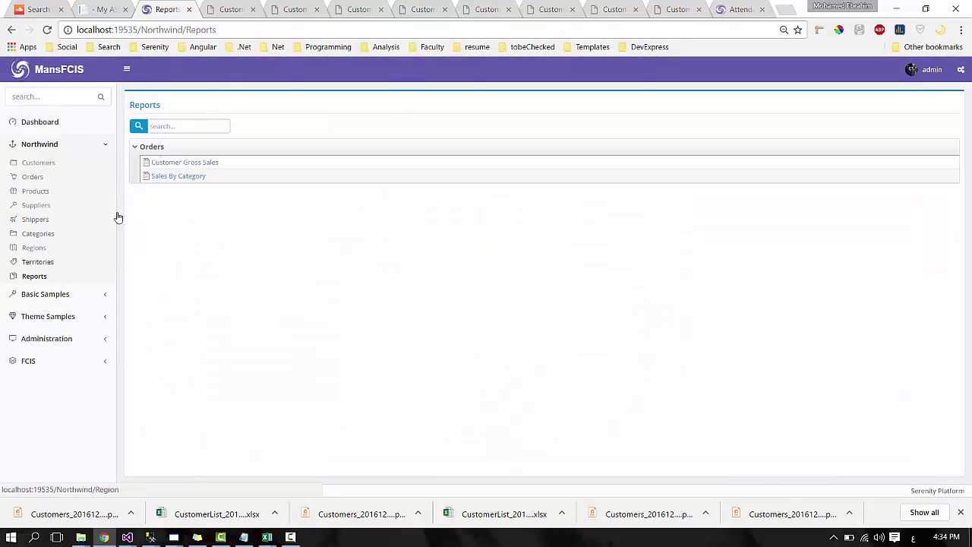